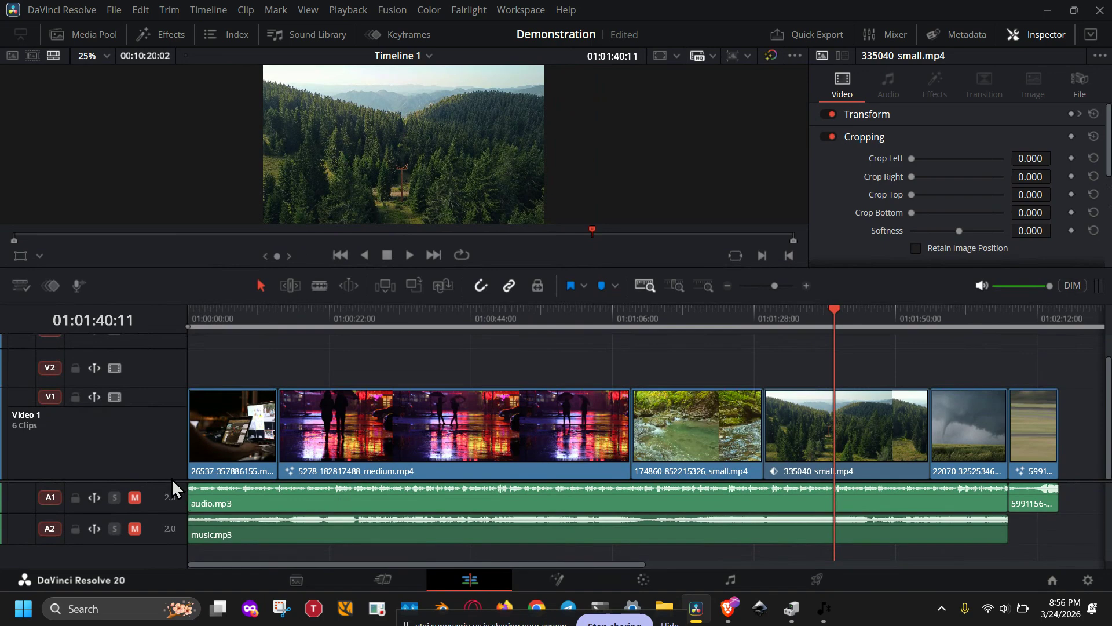
- Adjust the divider between the video and audio tracks and reduce the height of the Video 1 track
left_click_drag(171, 480, 175, 543)
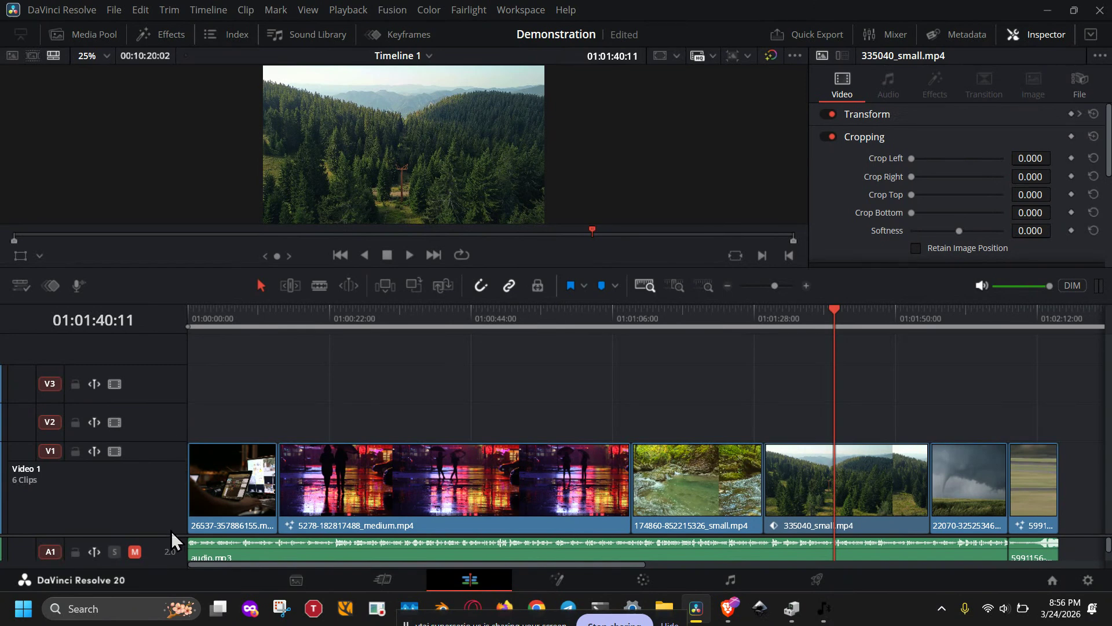
scroll(169, 535, "down", 3)
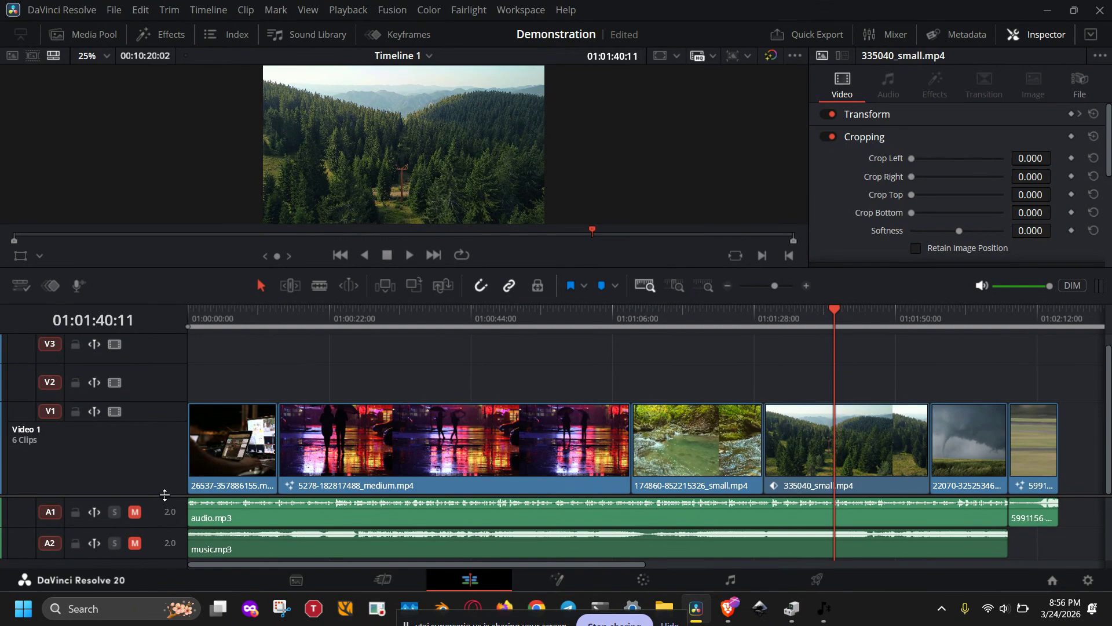
left_click_drag(165, 495, 166, 501)
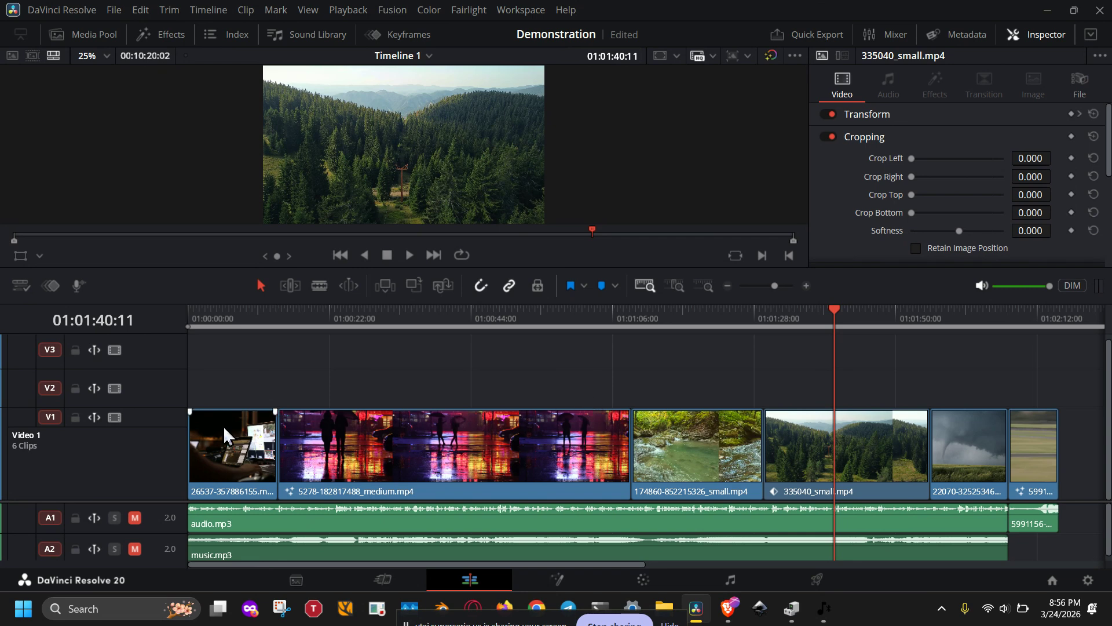
left_click_drag(157, 409, 157, 431)
scroll(591, 415, "right", 1)
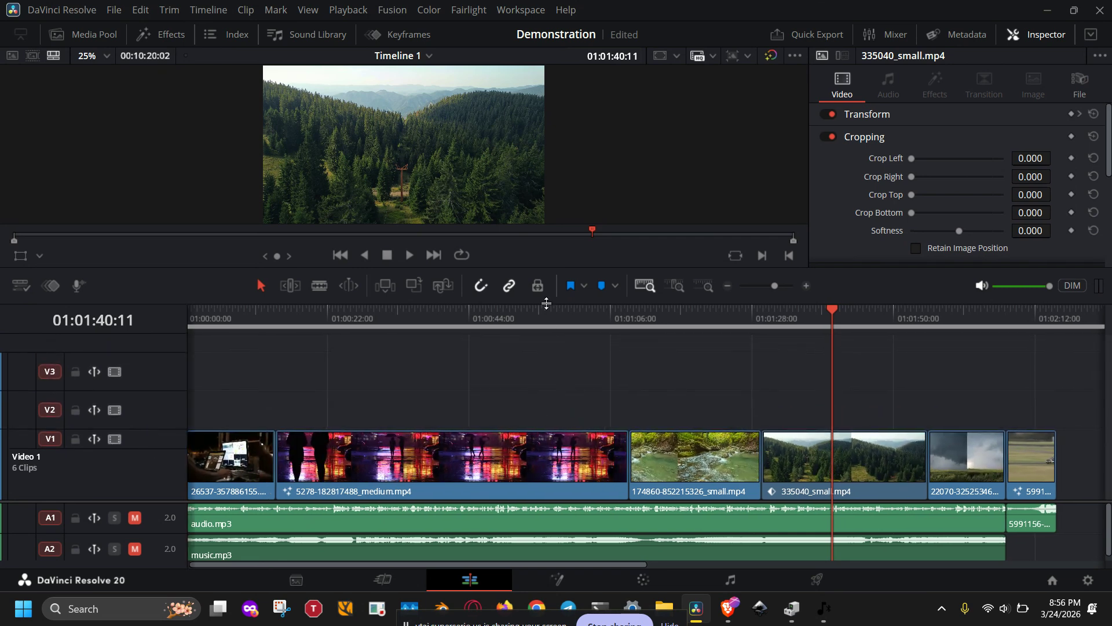
- Enlarge the viewer area above the timeline and hide the Inspector
left_click_drag(546, 302, 542, 352)
scroll(542, 351, "left", 1)
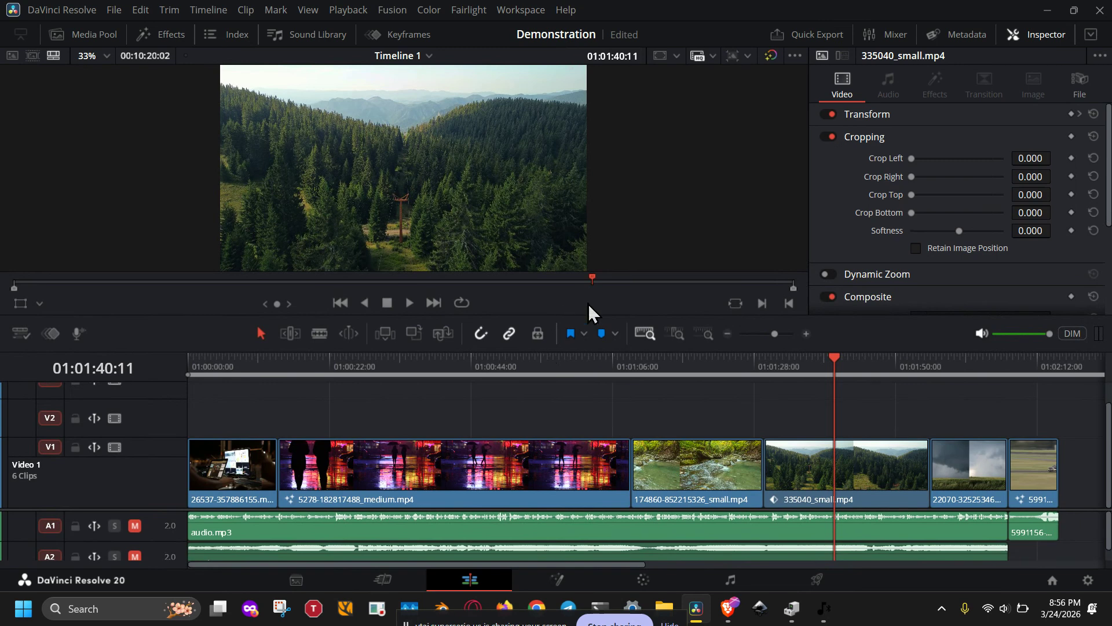
left_click(1044, 36)
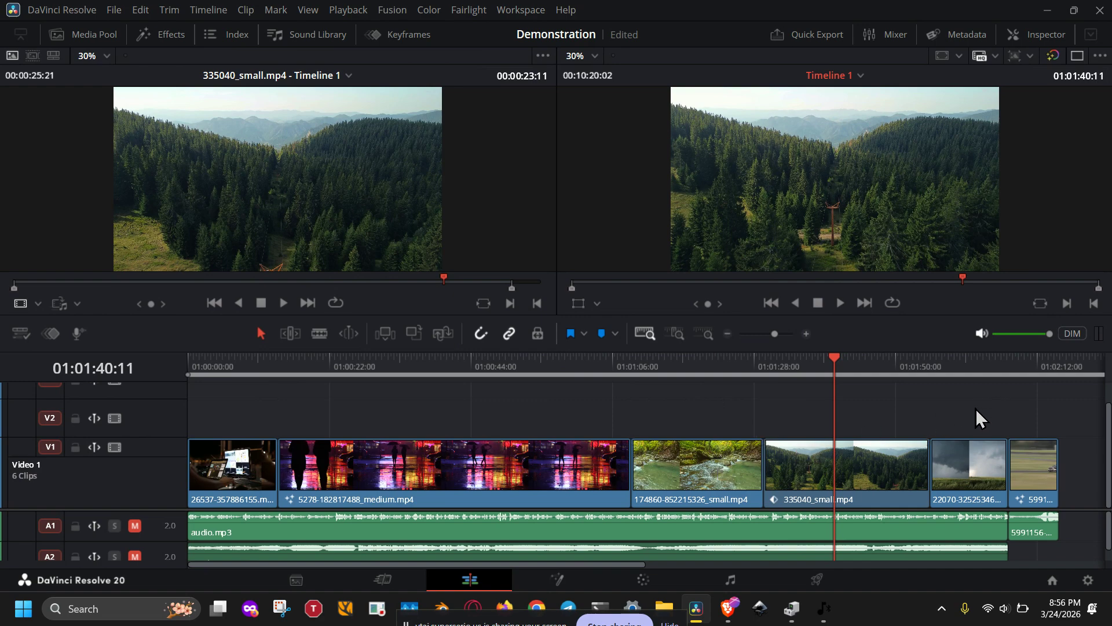
left_click_drag(944, 369, 639, 376)
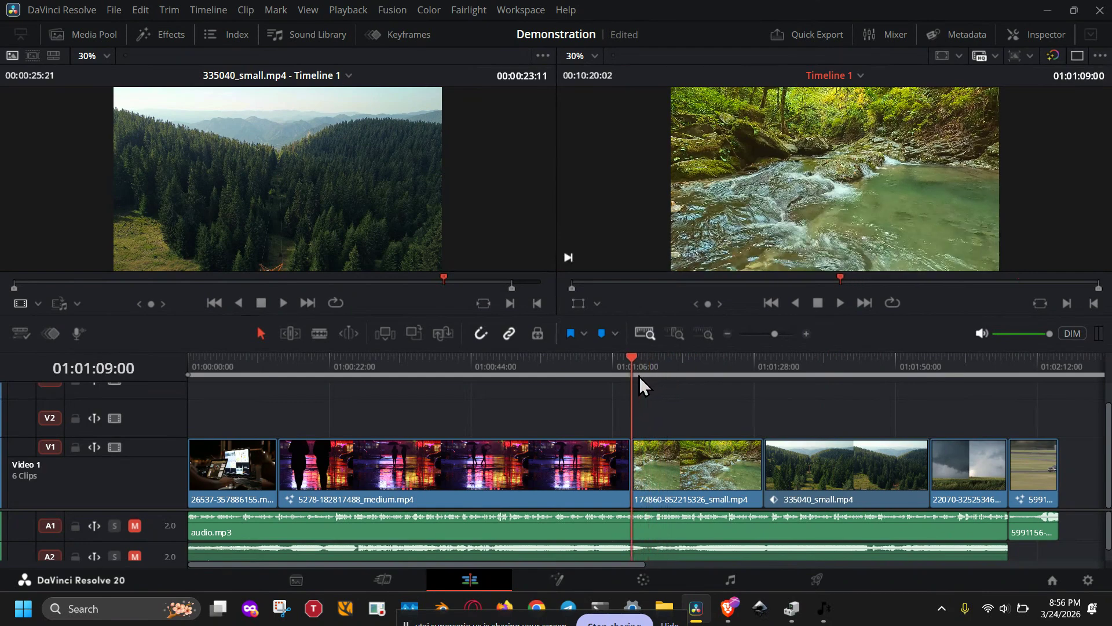
left_click(747, 462)
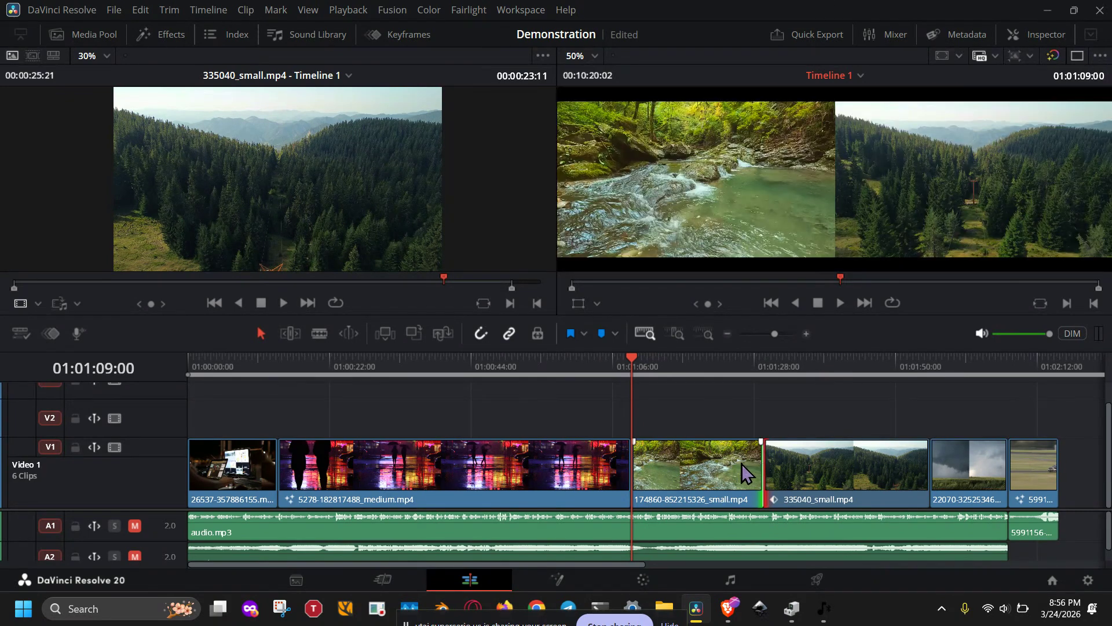
left_click_drag(759, 463, 674, 467)
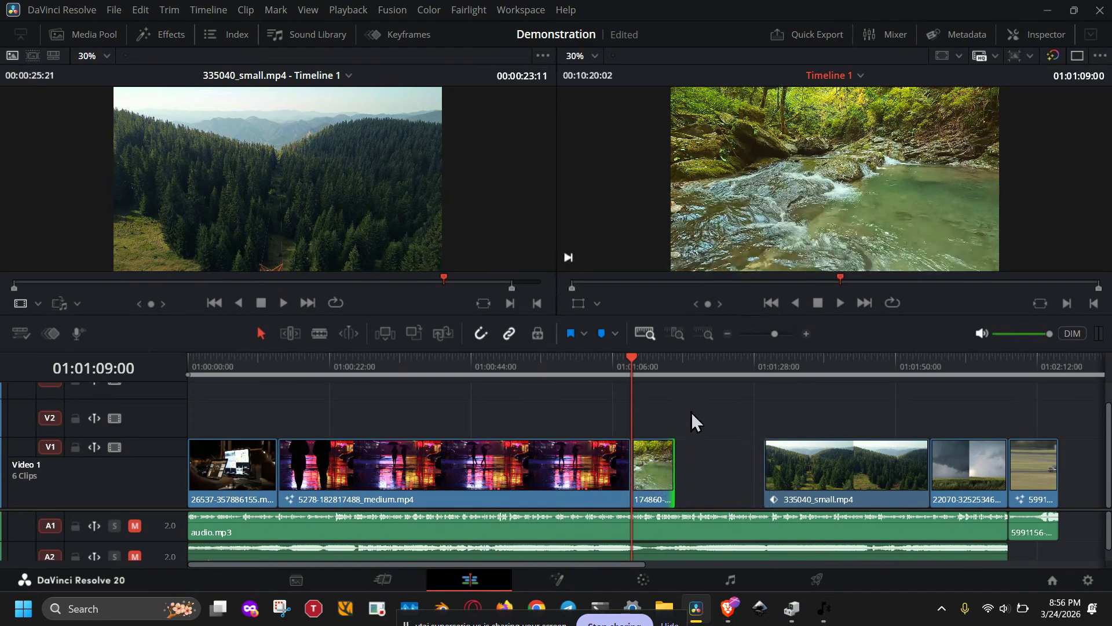
- Show the Media Pool and shift the three clips after the gap earlier so they butt against the shortened stream clip
left_click(90, 33)
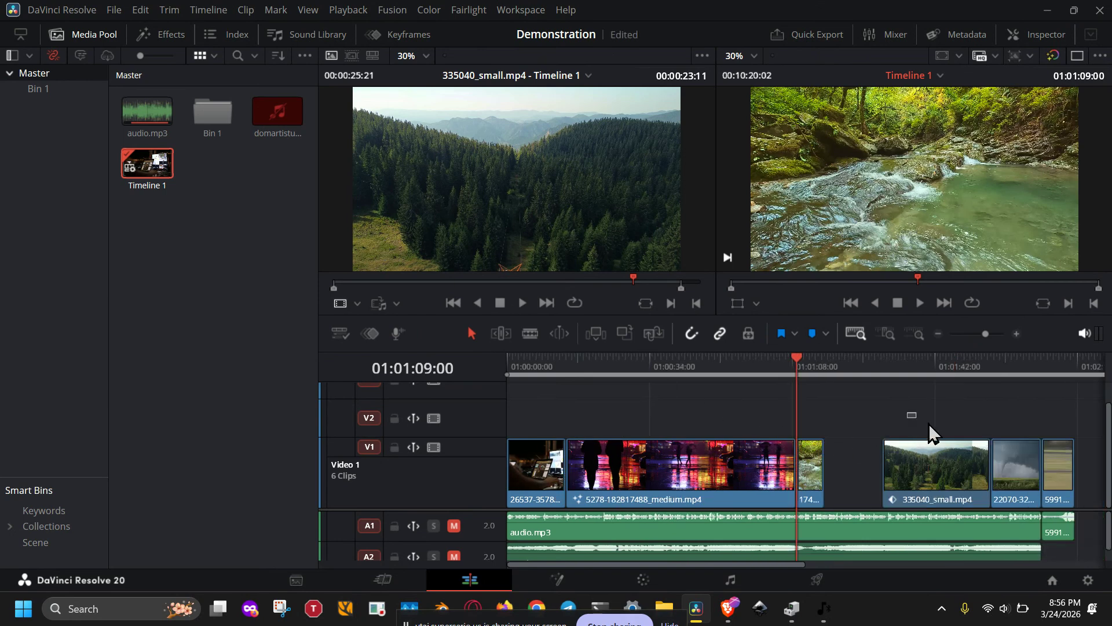
left_click_drag(929, 424, 1059, 458)
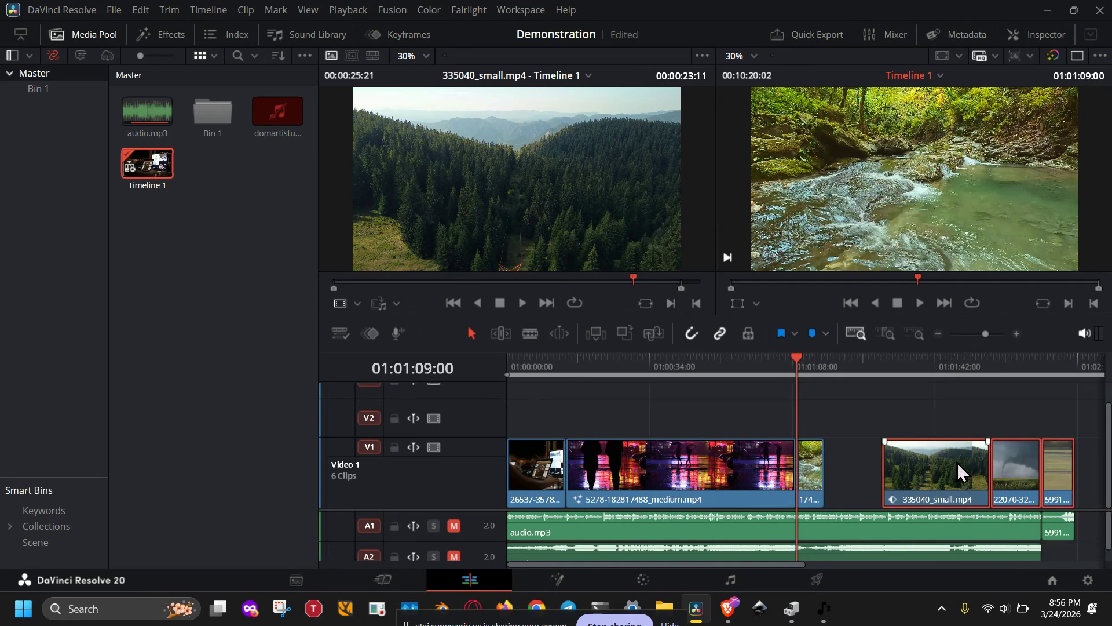
left_click_drag(957, 462, 910, 463)
left_click(868, 411)
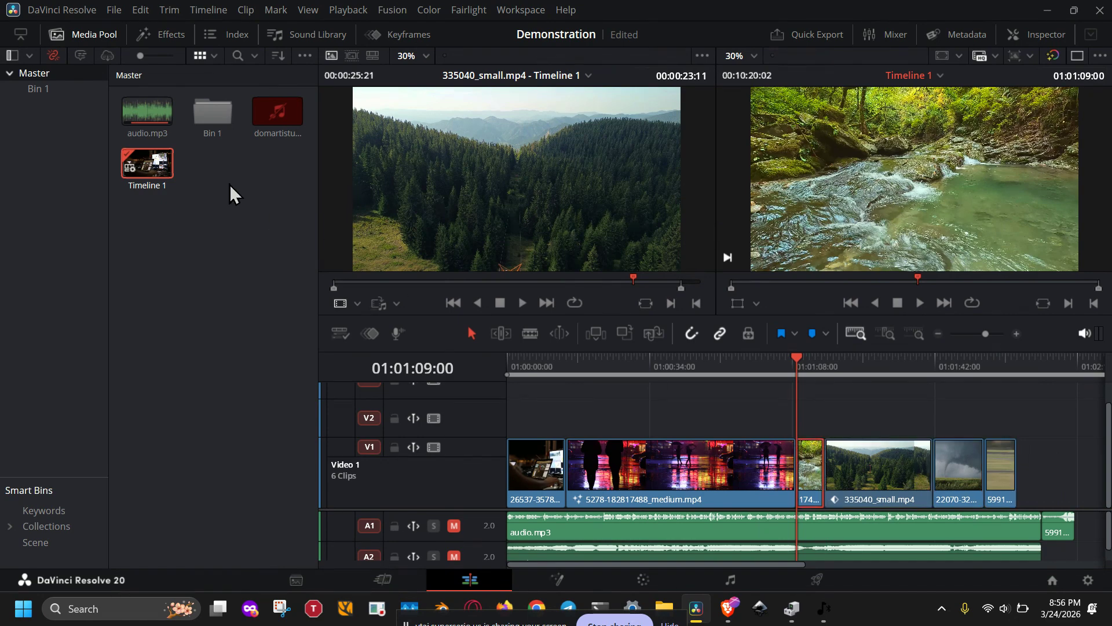
- Replace the stream clip at 01:01:09:00 with the 5991156-hd_1280_720_30fps.mp4 car clip from Bin 1 using Replace Clip
double_click(212, 111)
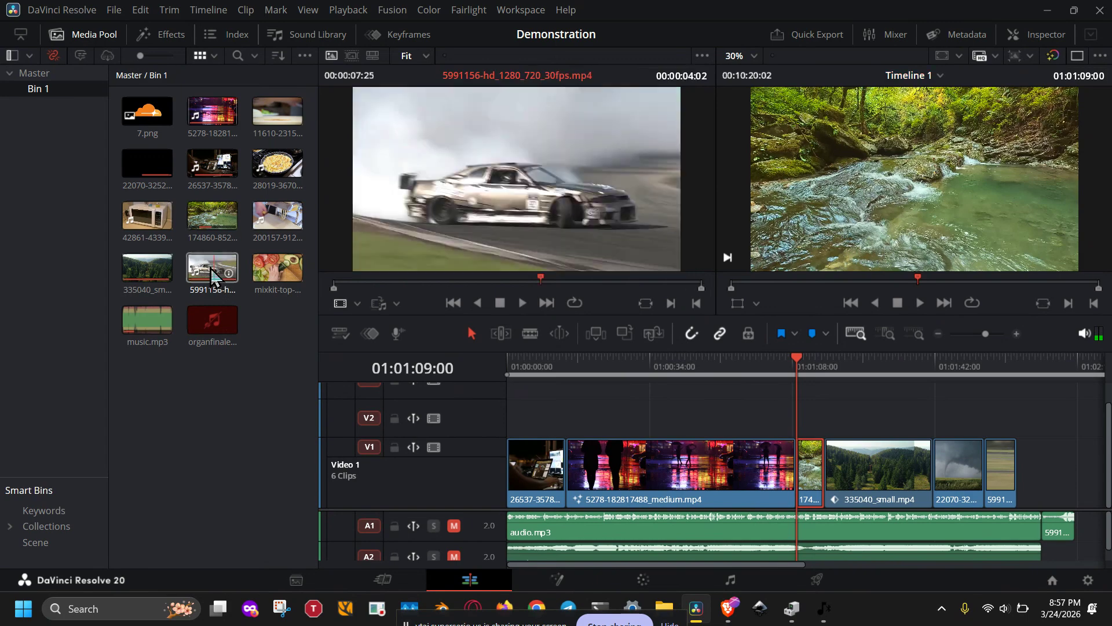
left_click(211, 268)
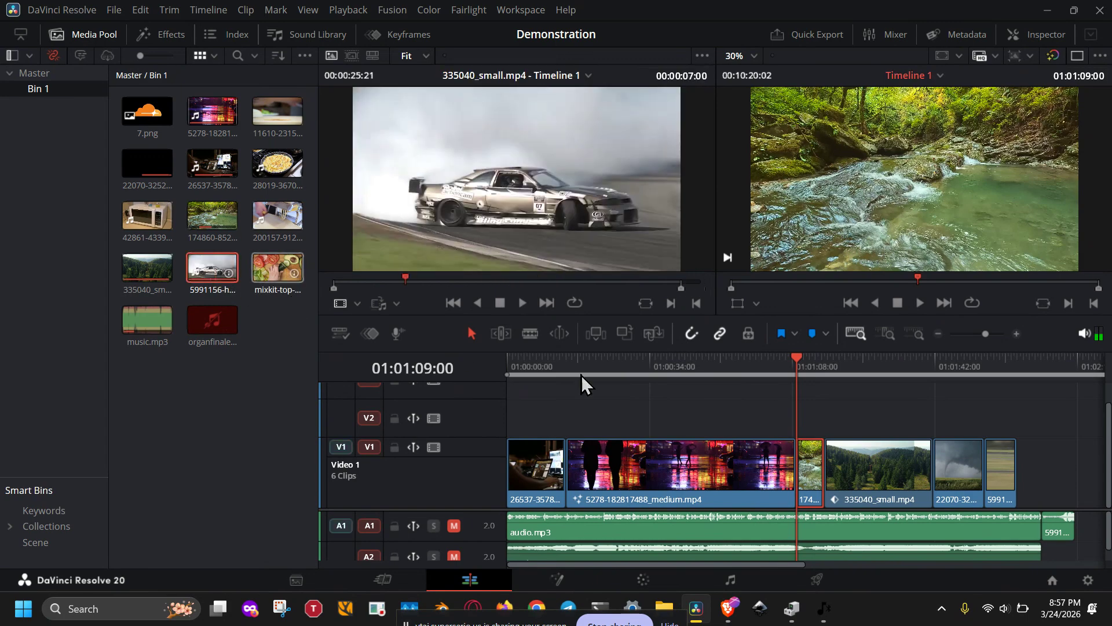
left_click(810, 364)
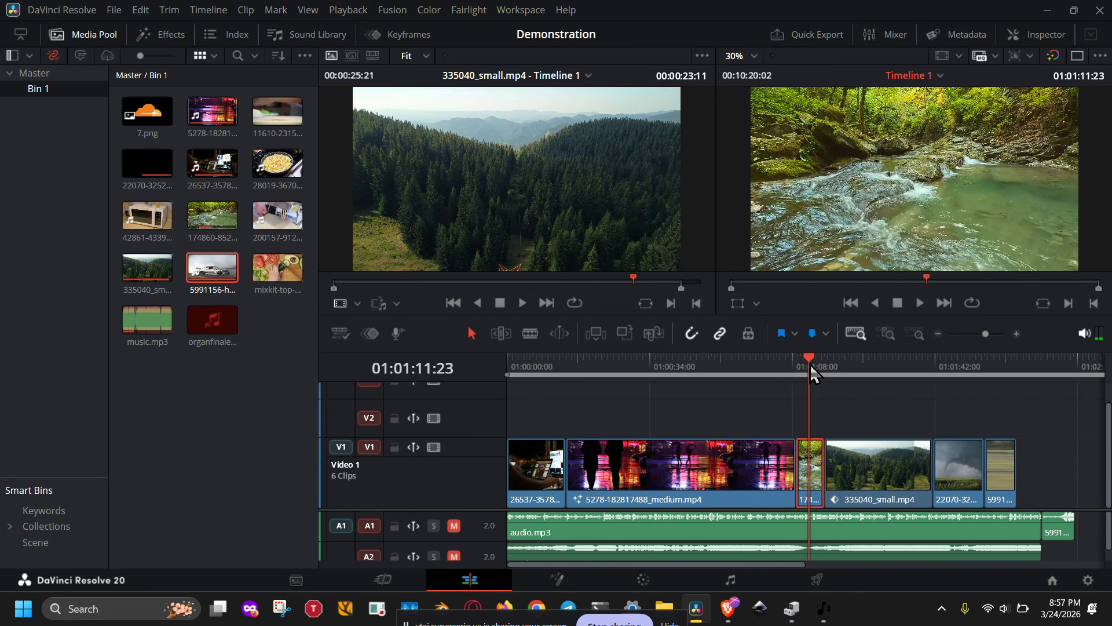
left_click_drag(809, 363, 801, 363)
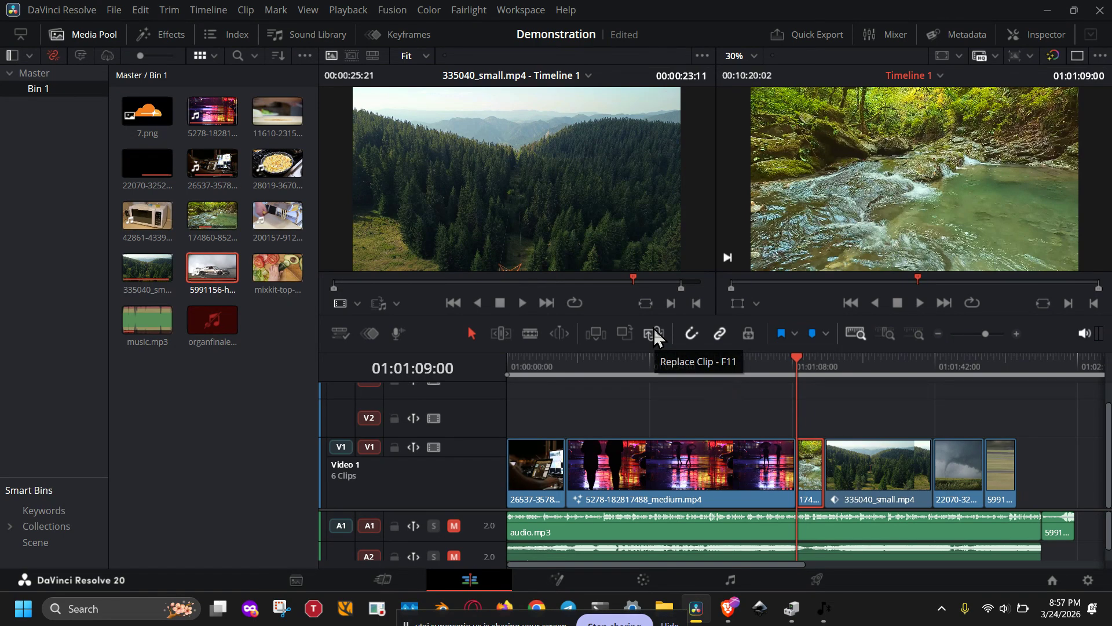
left_click(657, 335)
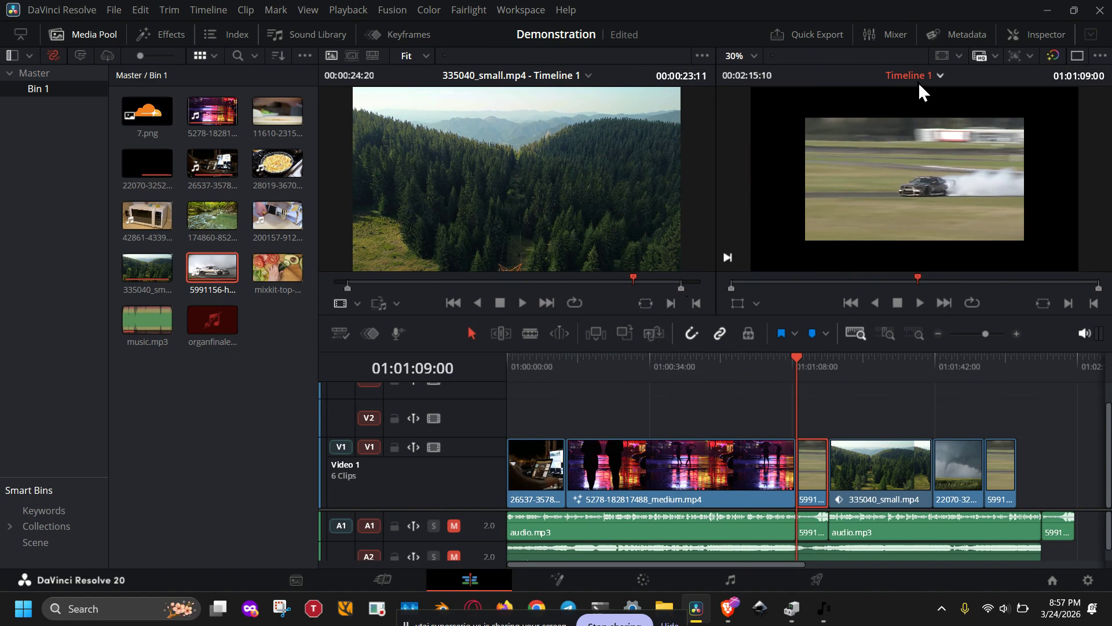
- Show the Inspector and set the replacement car clip's Transform Zoom to 1.590 so it fills the frame
left_click(1017, 35)
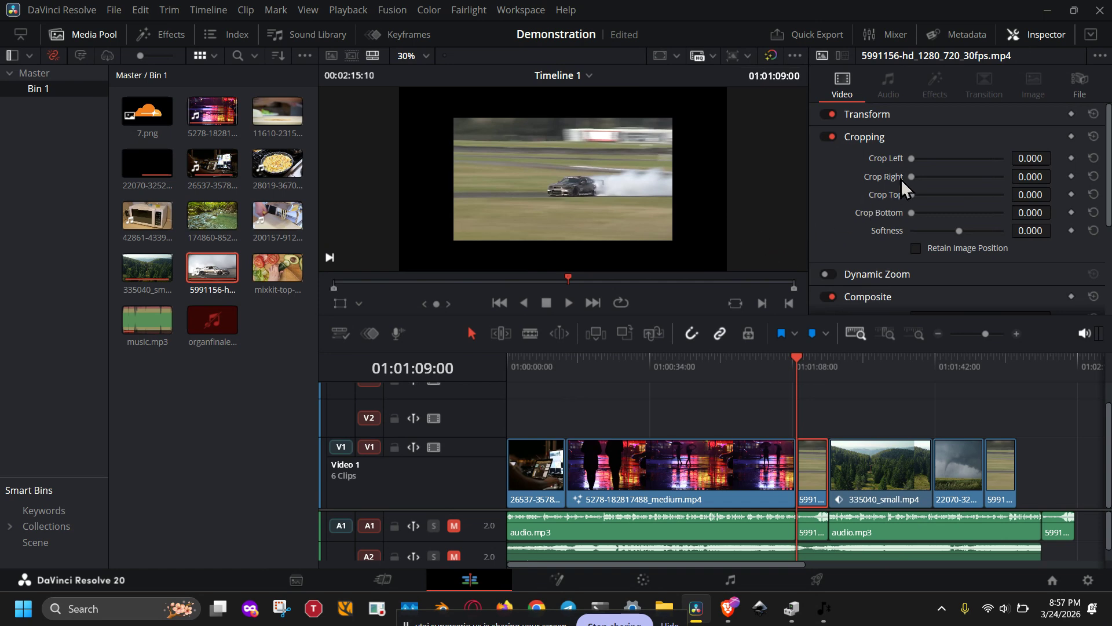
left_click(950, 112)
left_click_drag(940, 136, 968, 136)
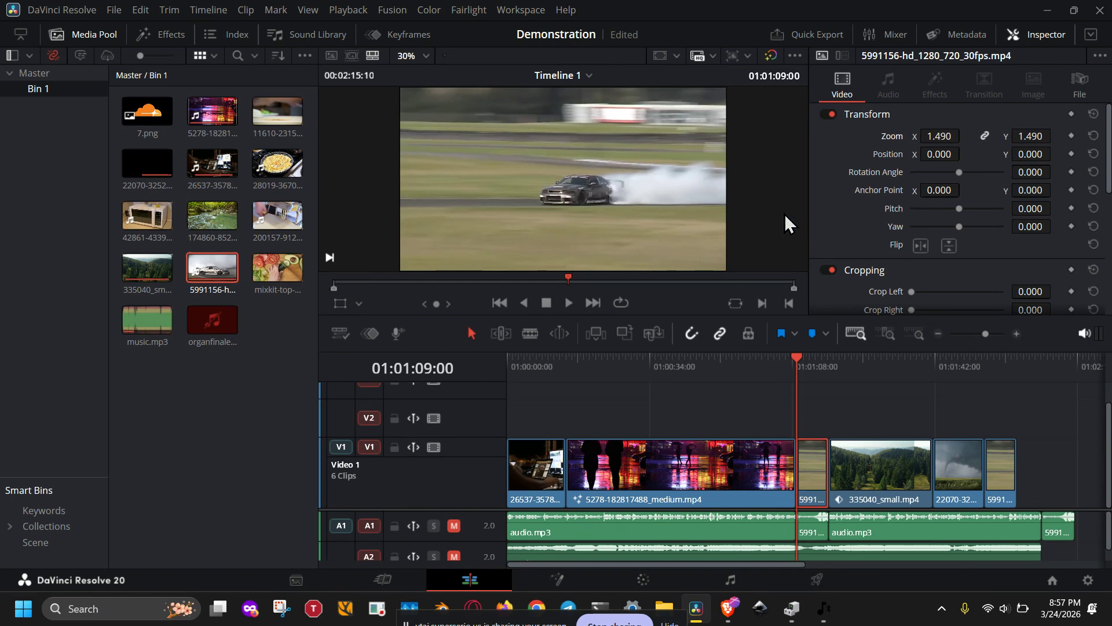
left_click_drag(950, 136, 965, 135)
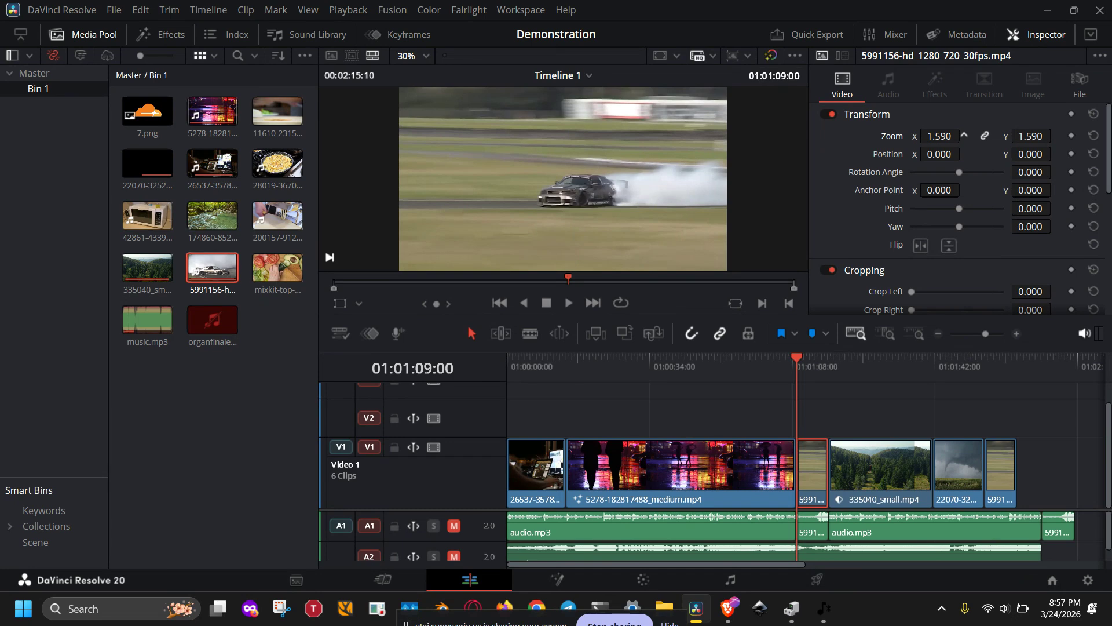
- Play the timeline from the replacement car clip, and play it again from 01:01:05:08 to review the edit
left_click(571, 303)
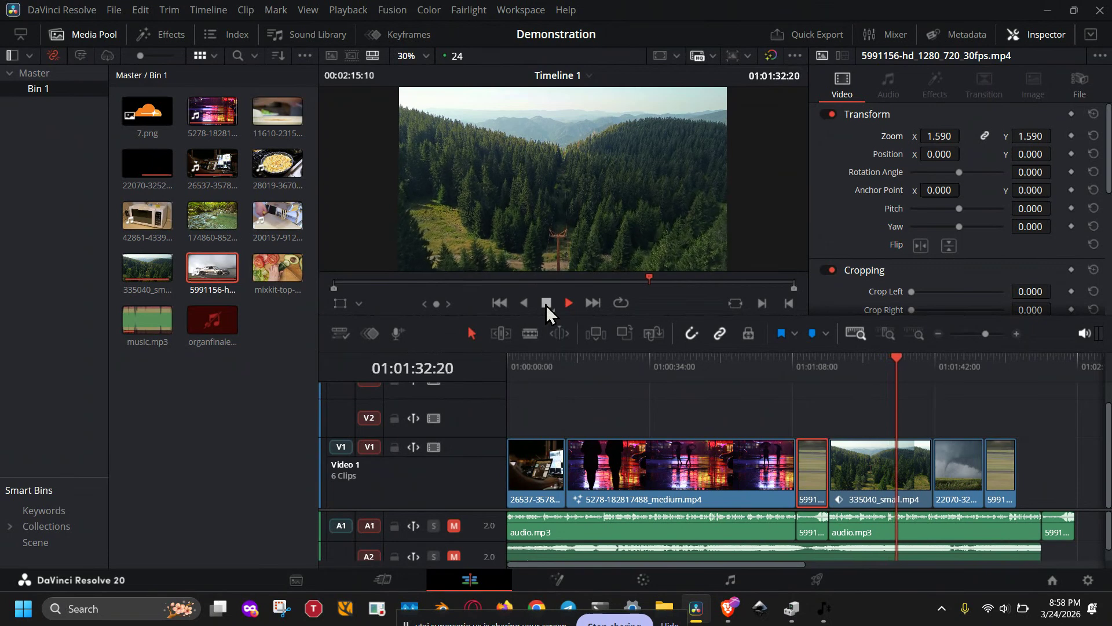
left_click(498, 303)
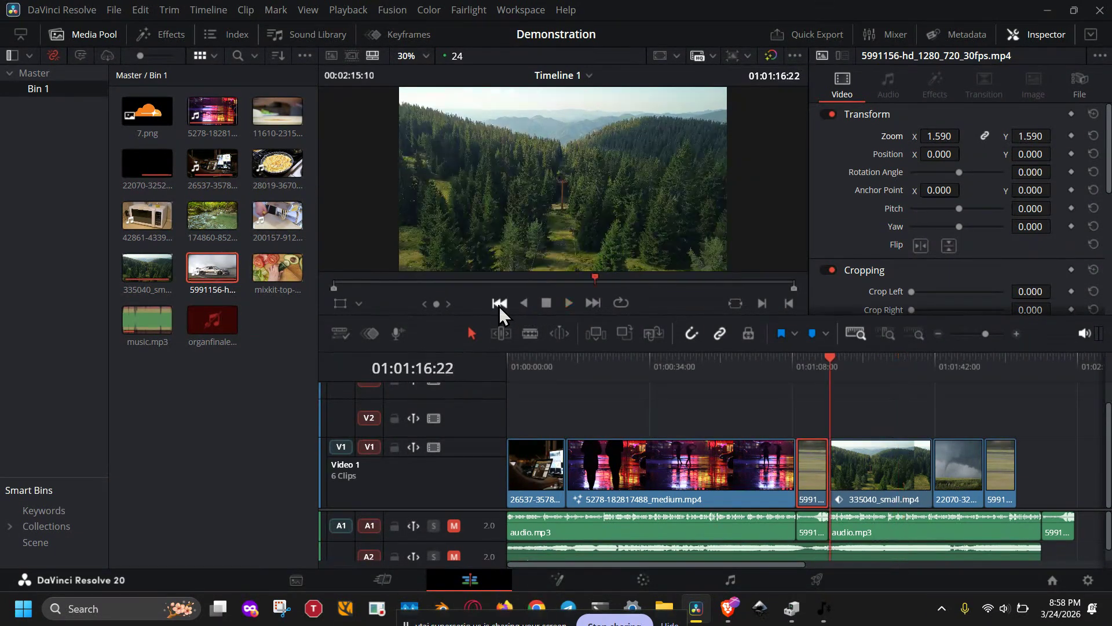
left_click(544, 302)
left_click(499, 304)
left_click(499, 303)
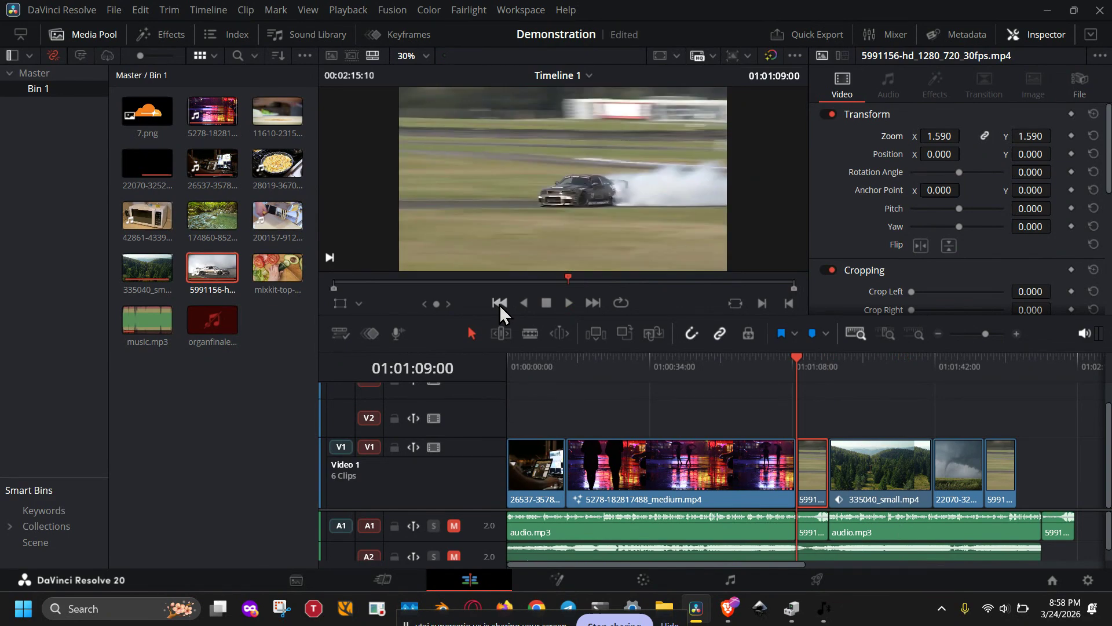
left_click_drag(570, 276, 543, 290)
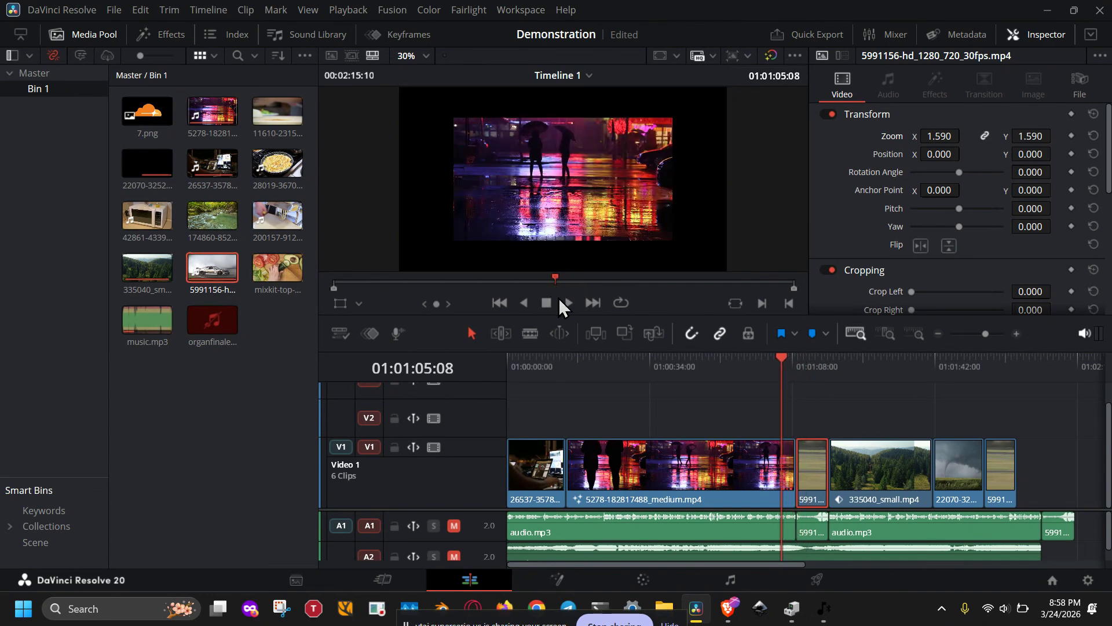
left_click(569, 302)
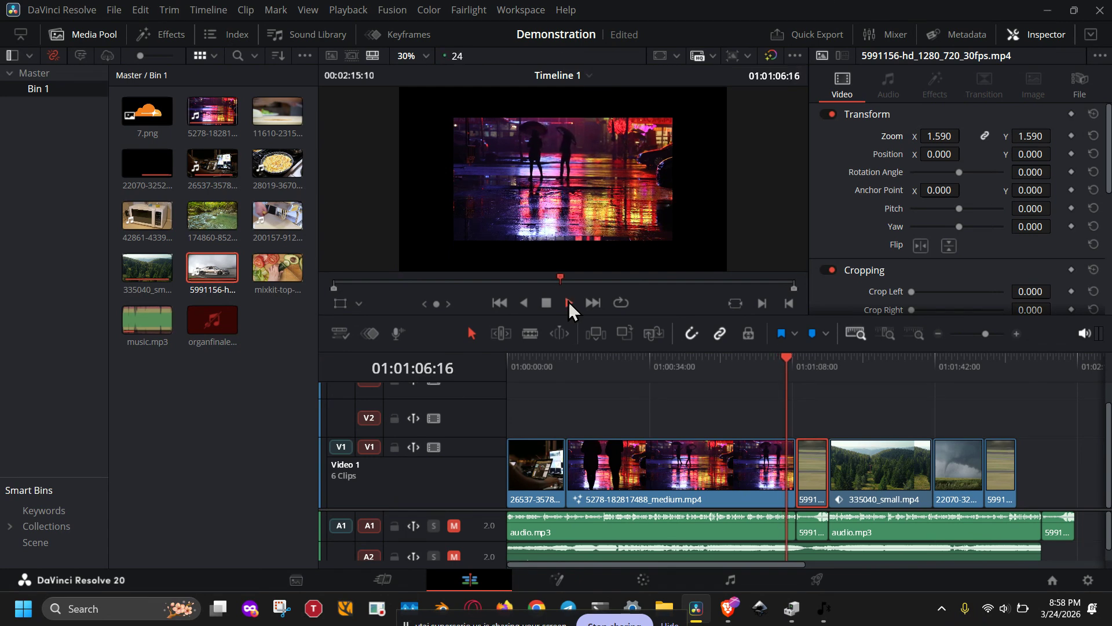